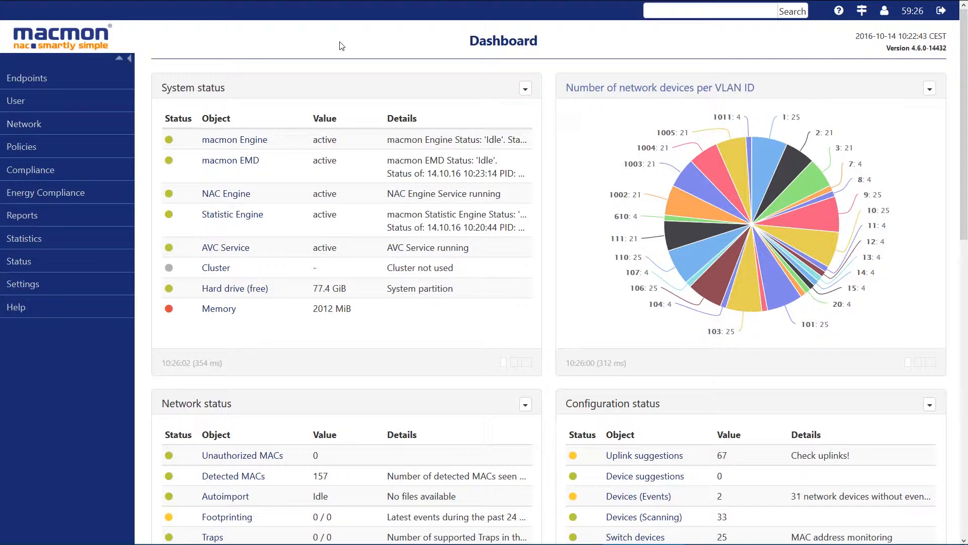
- Open the VLANs of network device BR1_SW_B1FL3 and set the access VLAN of its interface Fa0/2 to prod
click(37, 126)
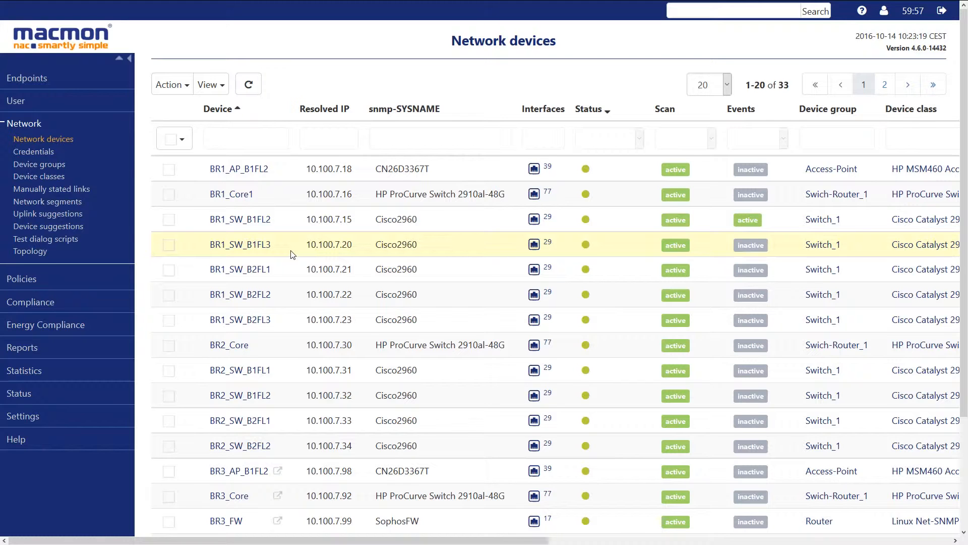
click(291, 244)
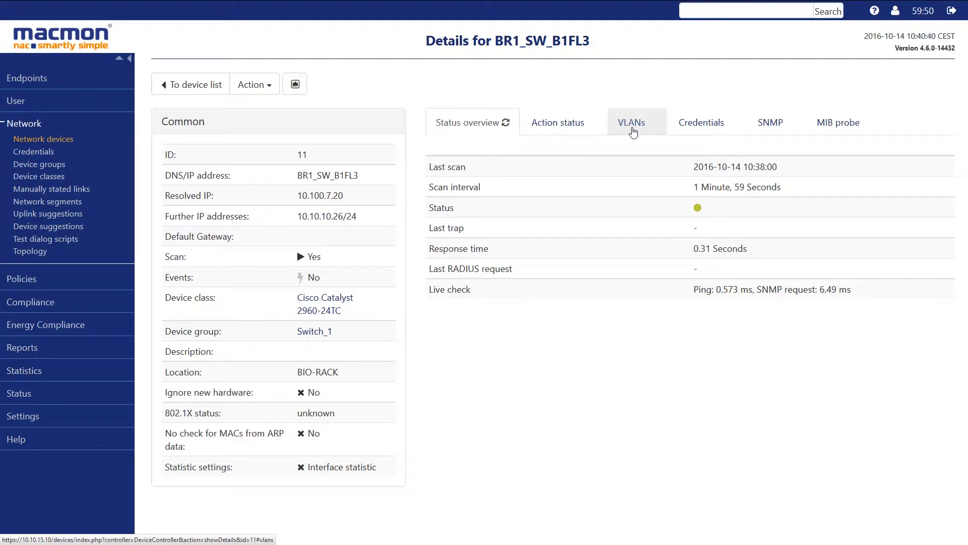
click(633, 132)
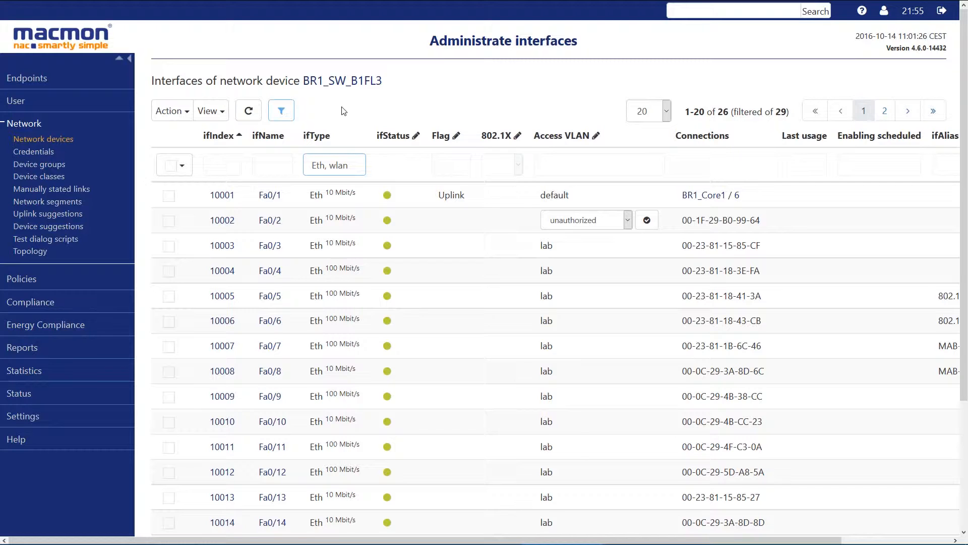
click(628, 221)
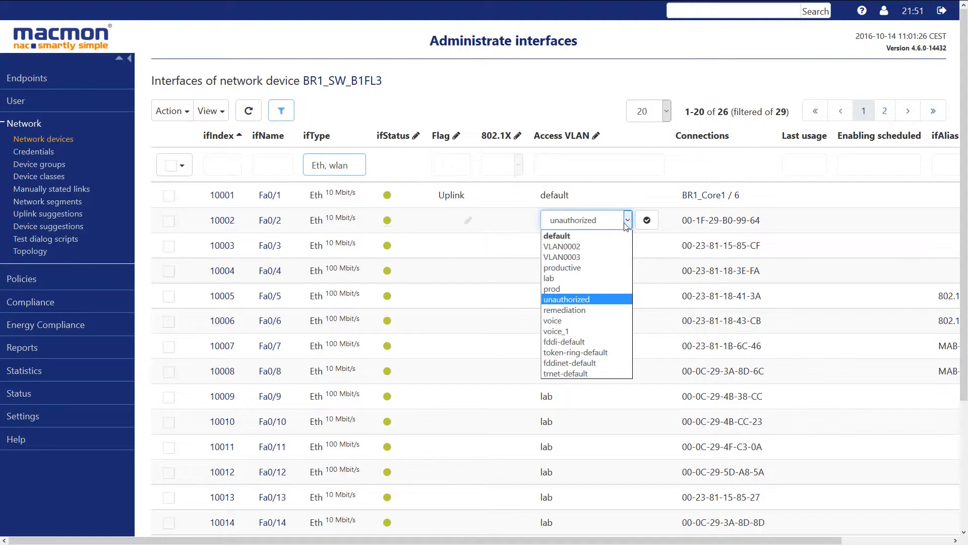
click(578, 289)
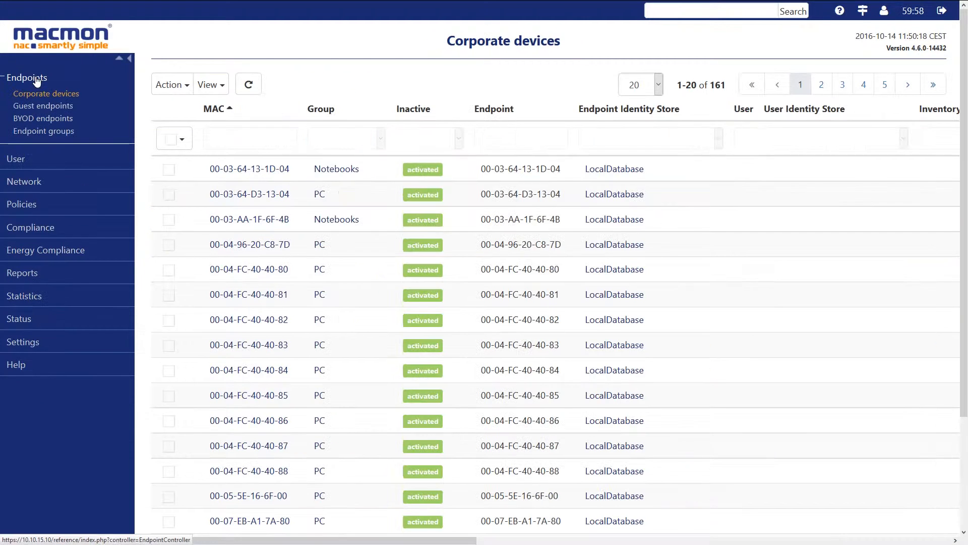
- Enter "1 2 prod" as the VLAN for the Low (MAC address only) authentication level of the PC endpoint group
click(34, 131)
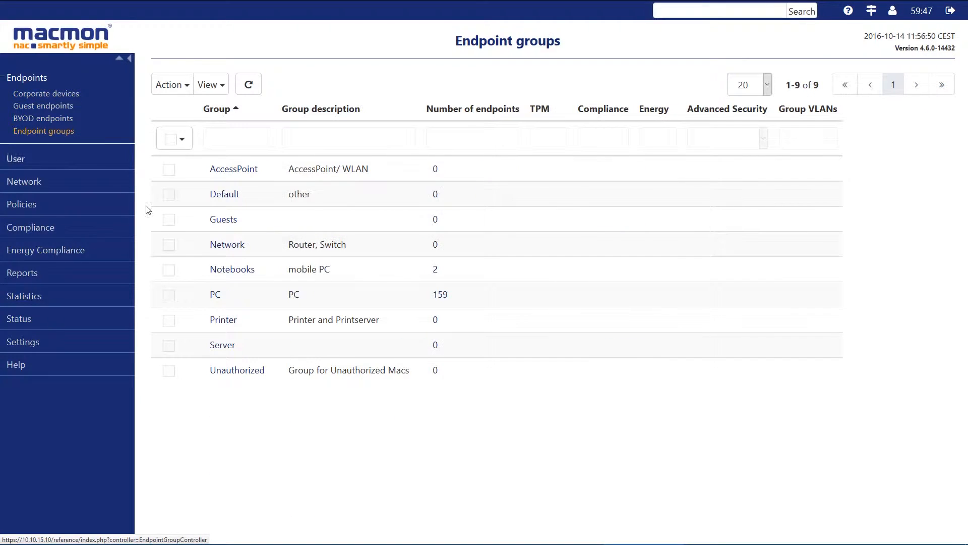
click(214, 295)
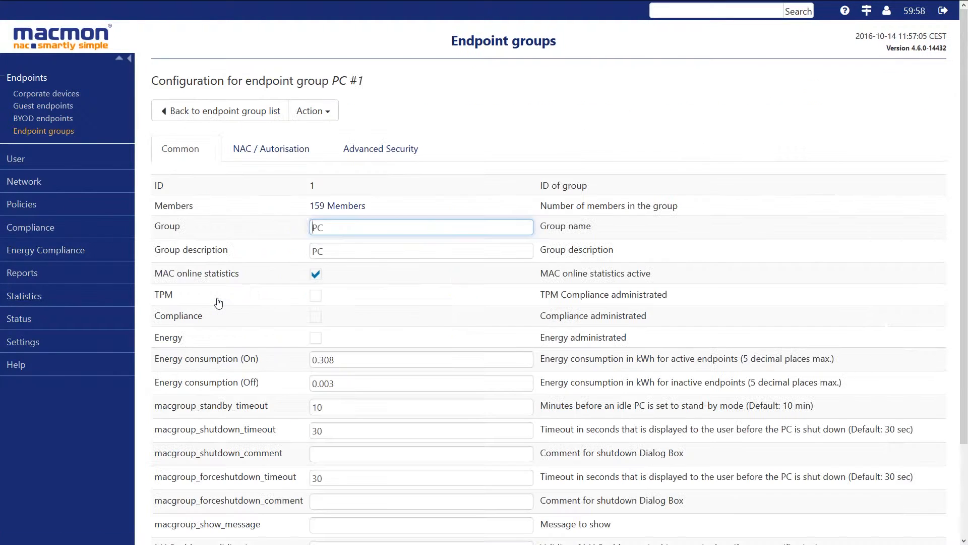
click(280, 151)
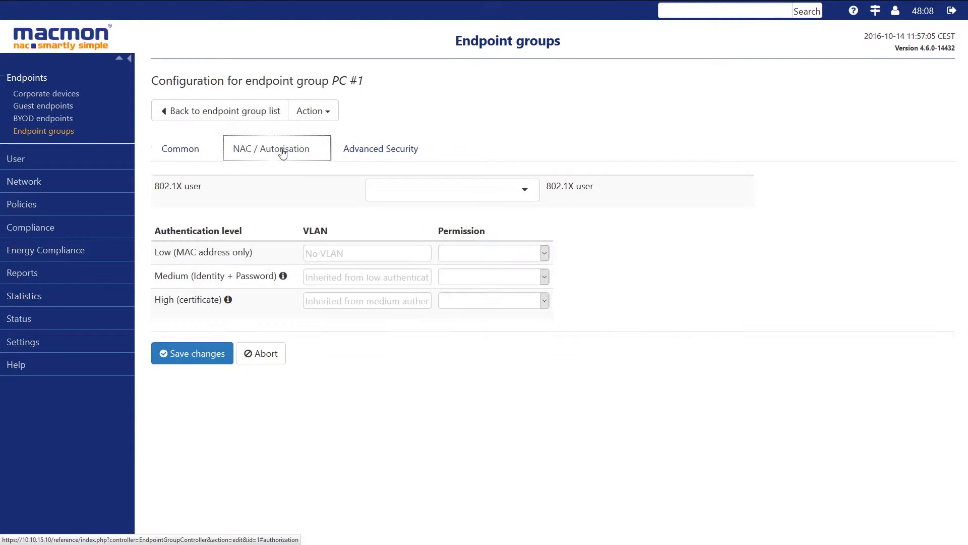
click(336, 252)
text(1 2)
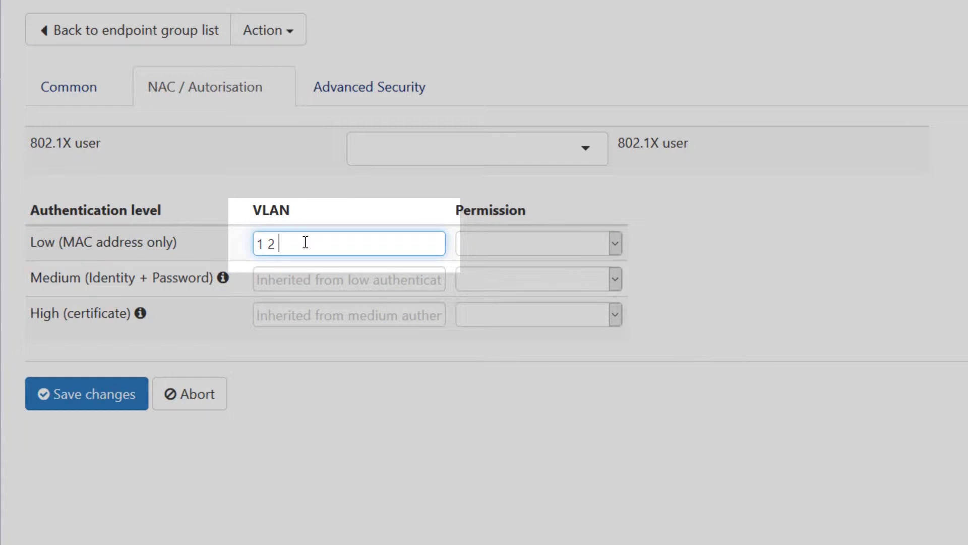
text( prod)
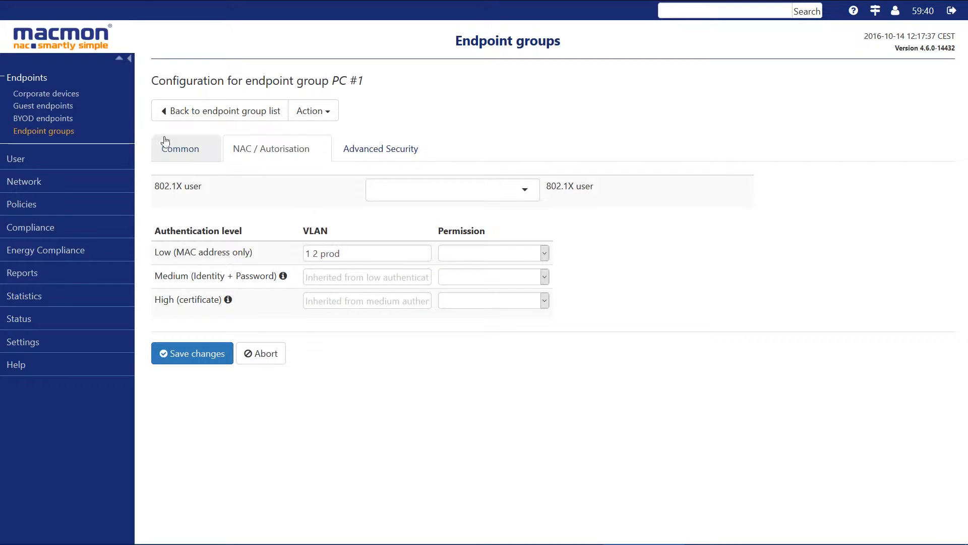
- Examine the access VLAN and MAC VLAN name of the devices in the Unauthorized MACs report
click(64, 99)
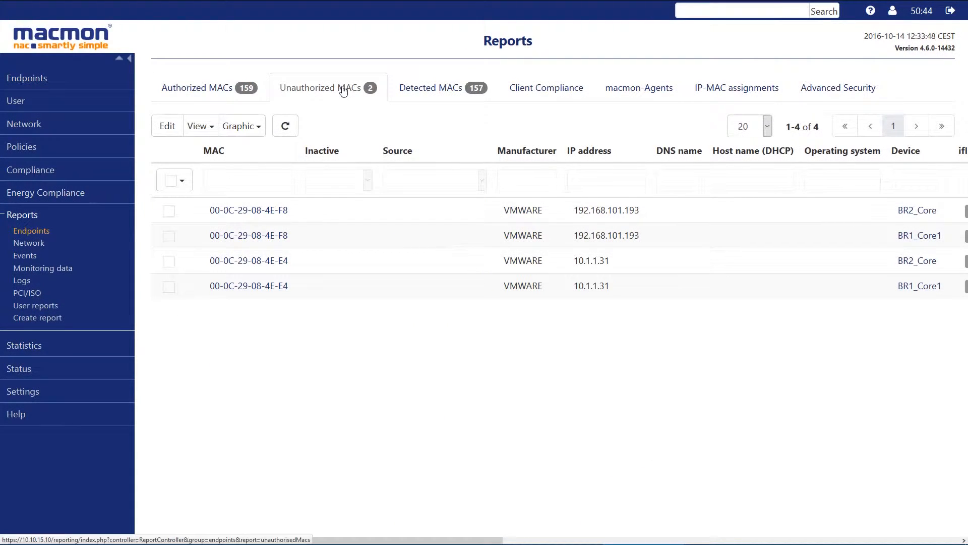
scroll(351, 214, right, 10)
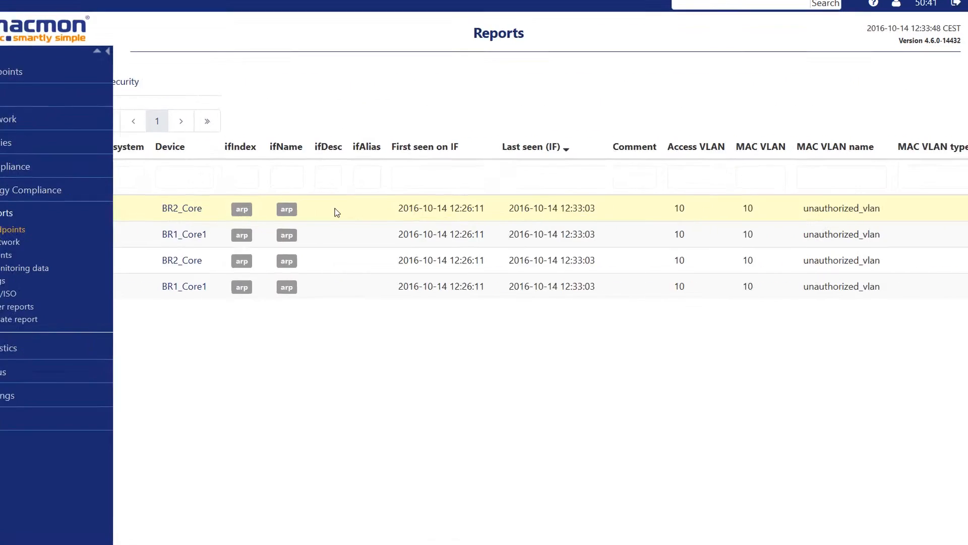
drag(882, 210, 811, 180)
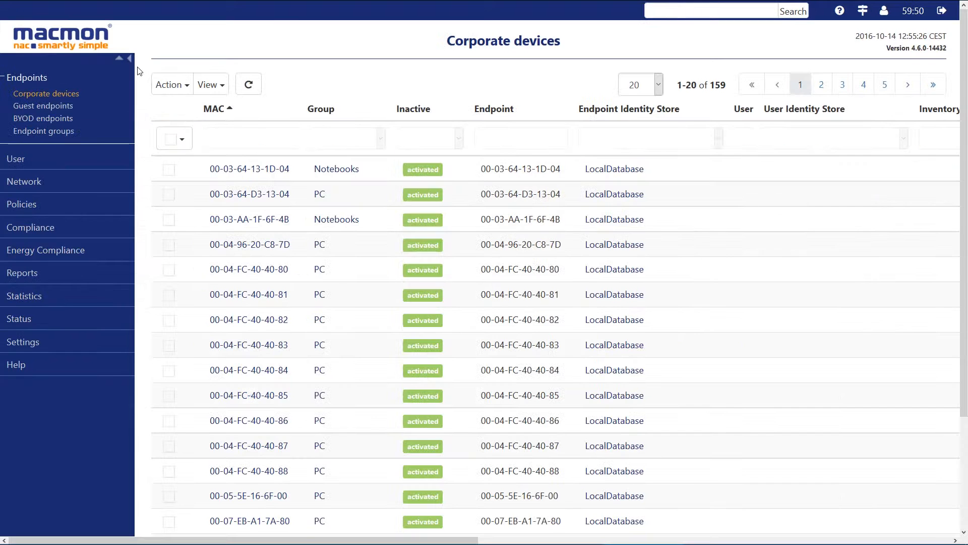
- Set the remediationvlans VLAN list to quarantine in the scan engine settings
mouse_move(27, 348)
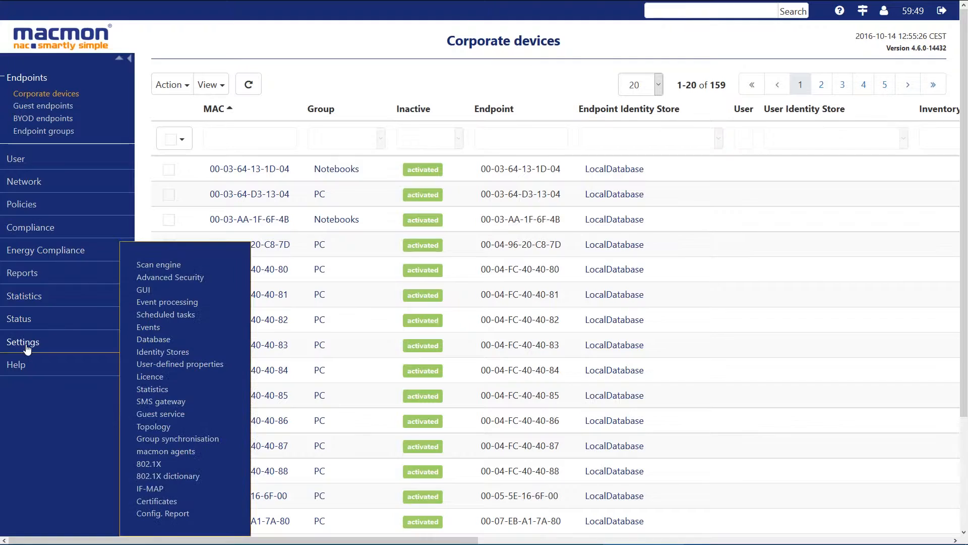
click(176, 267)
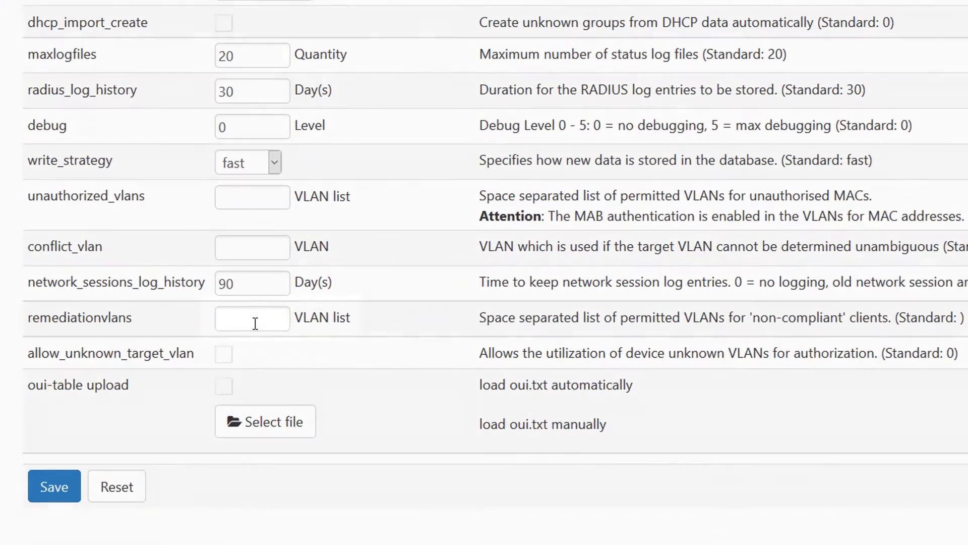
click(276, 348)
text(quarantine)
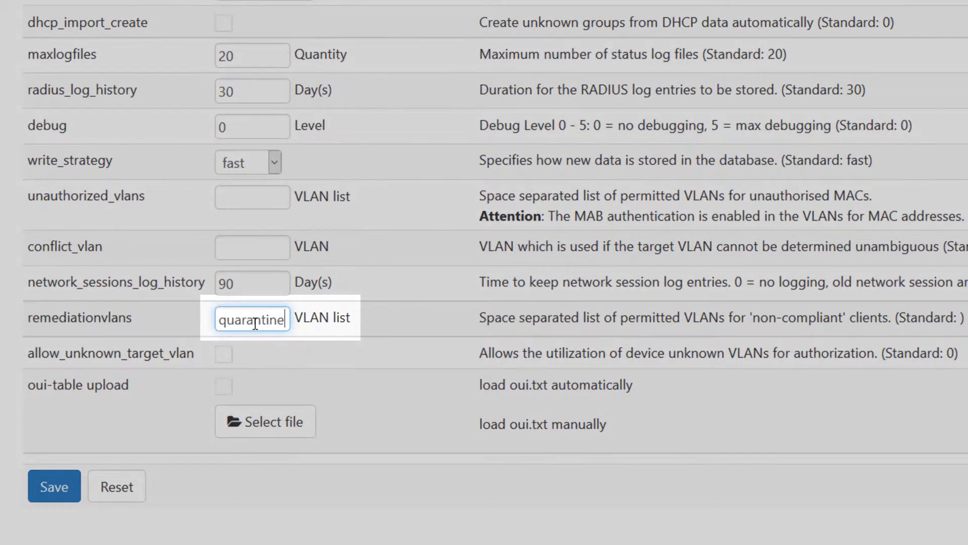
double_click(253, 323)
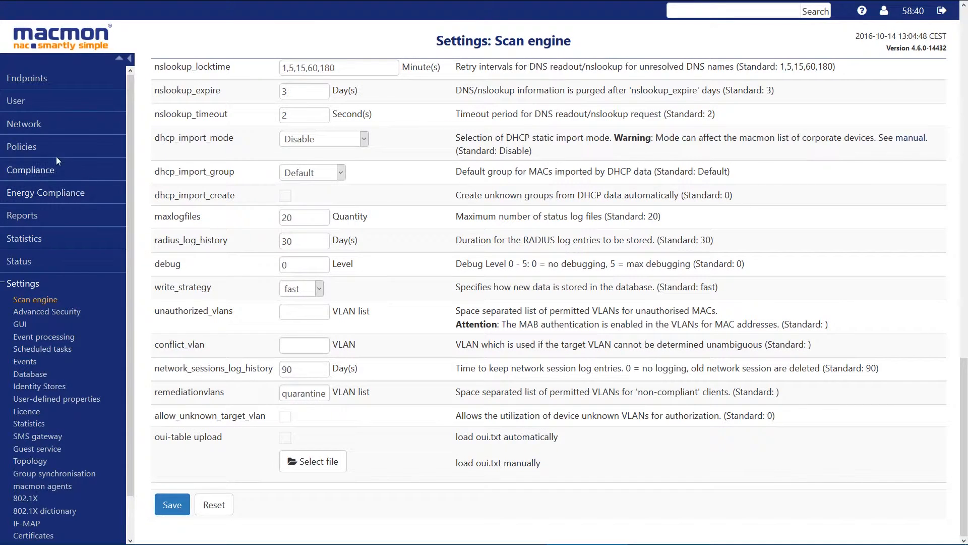
- Open the event policy rules and review the events and commands selectable for the 0010_email_on_newunauthorized rule
mouse_move(23, 145)
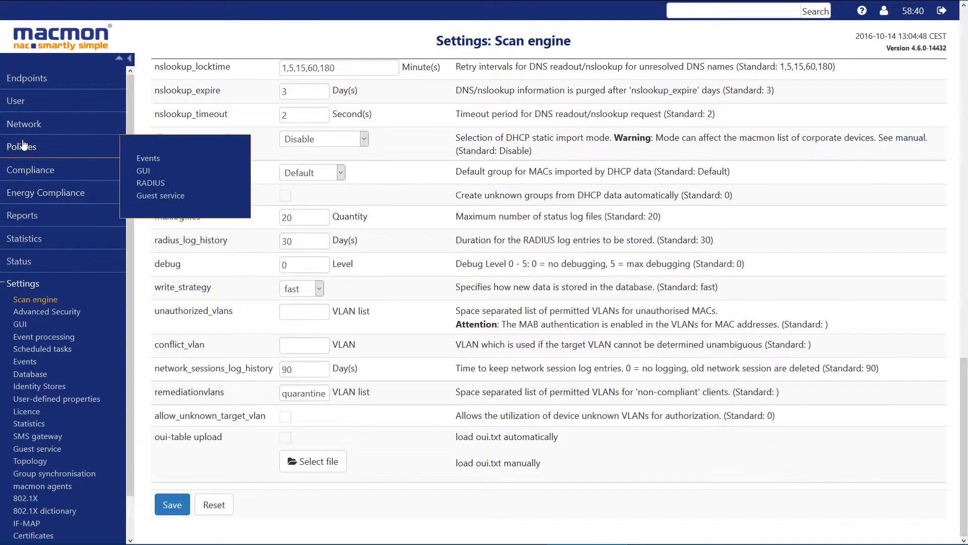
click(148, 158)
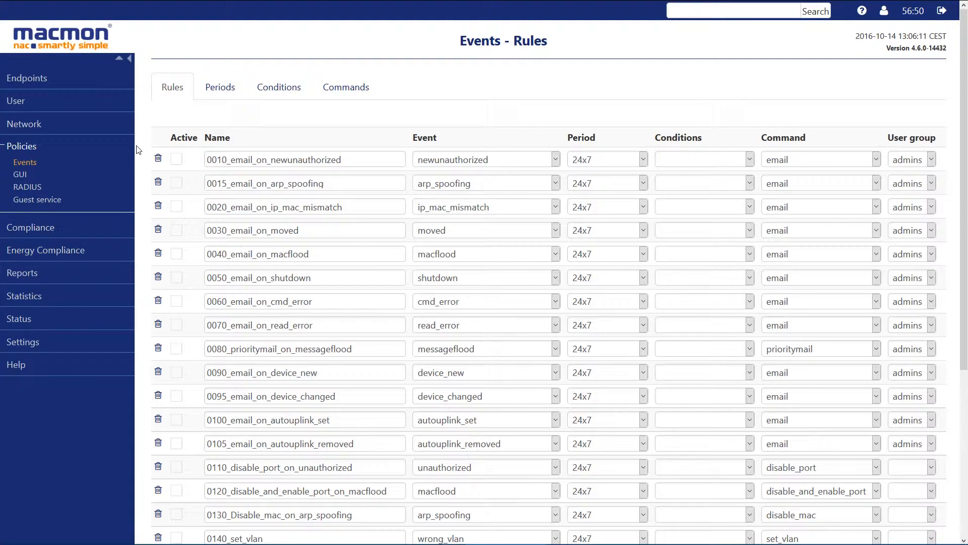
click(556, 159)
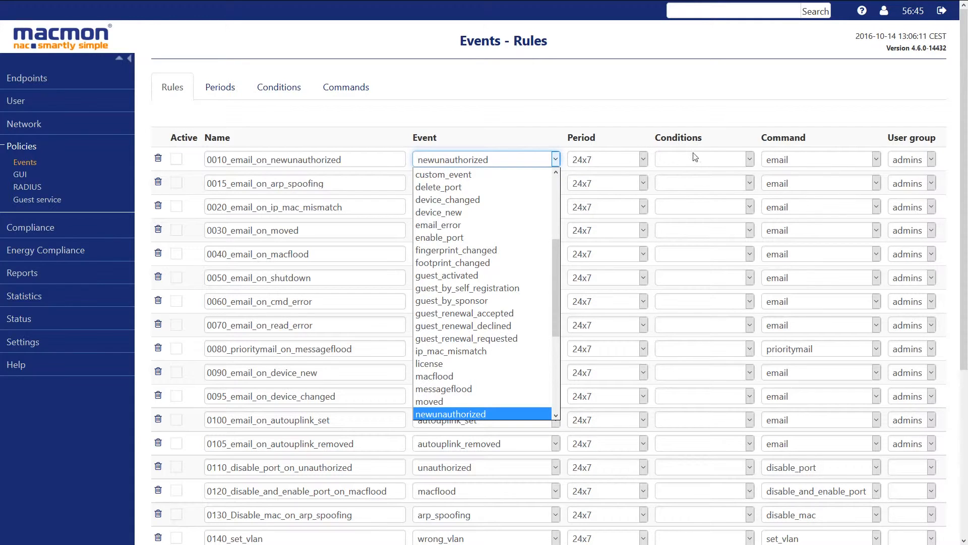
click(879, 159)
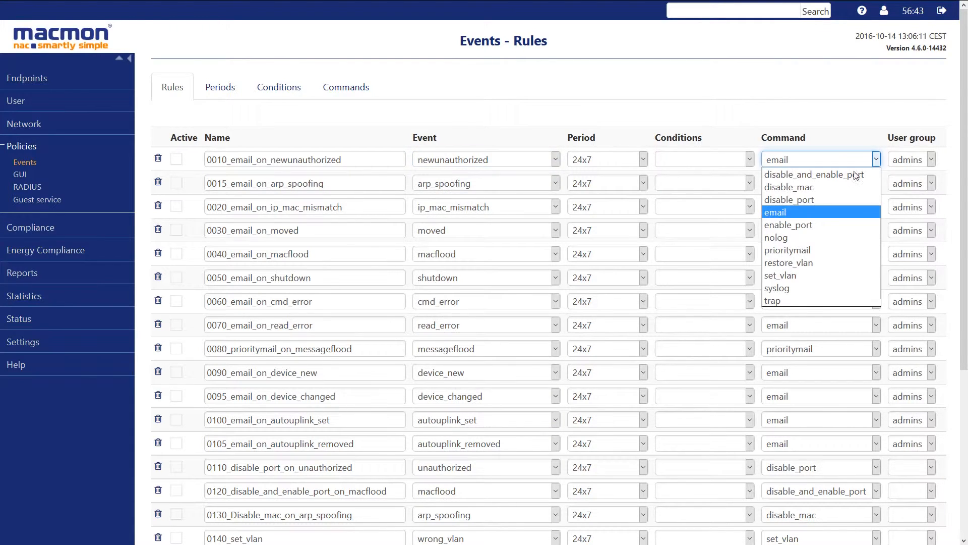
scroll(611, 371, down, 5)
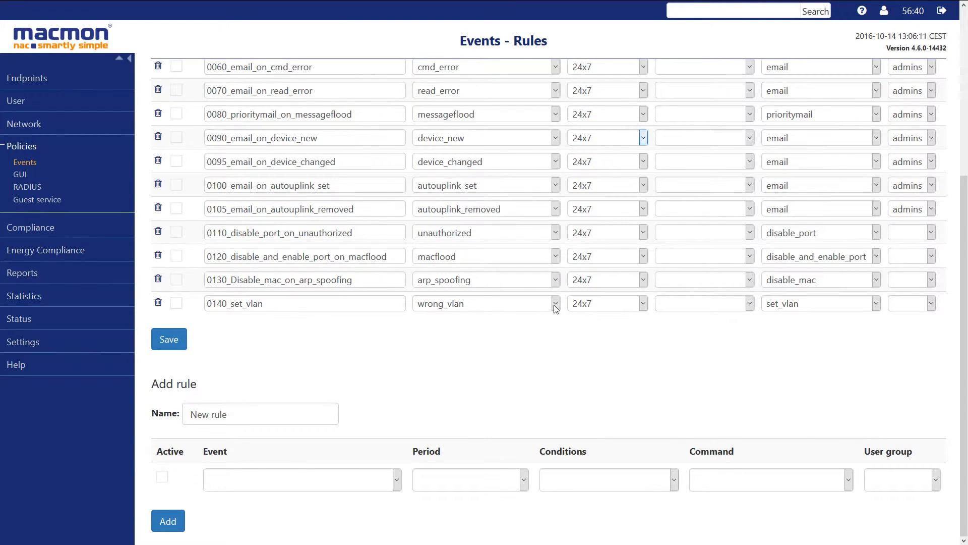
- Activate the 0140_set_vlan rule for the wrong_vlan event and review the conditions available for it
click(555, 303)
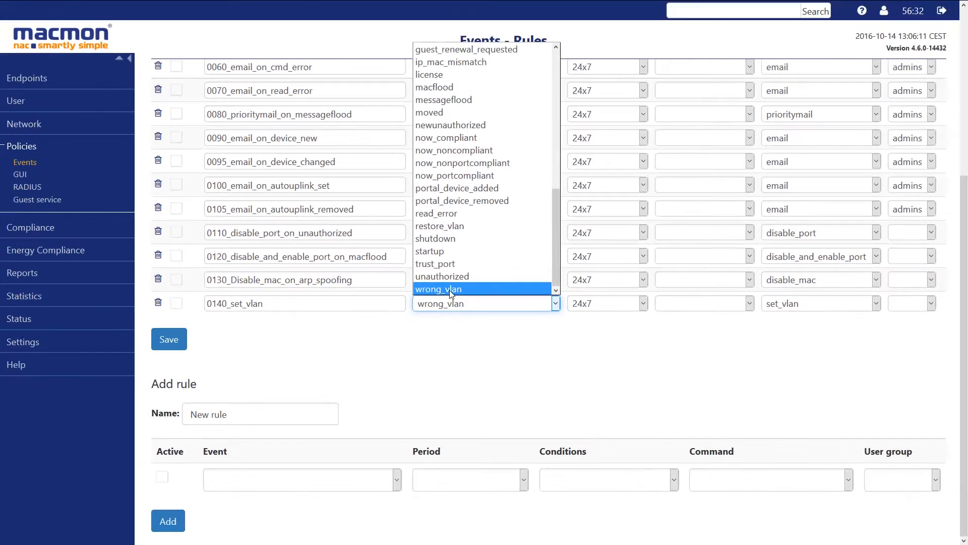
click(440, 293)
click(176, 306)
click(176, 305)
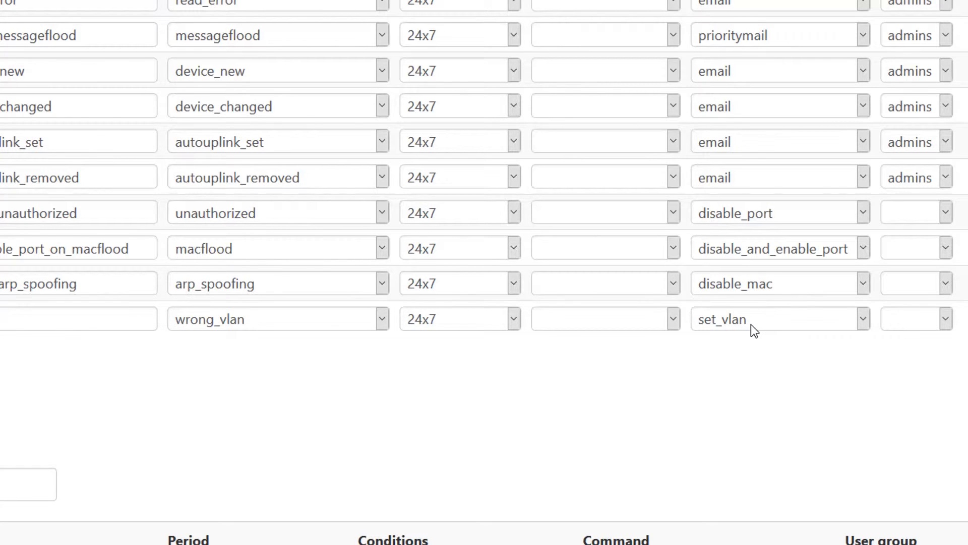
click(674, 319)
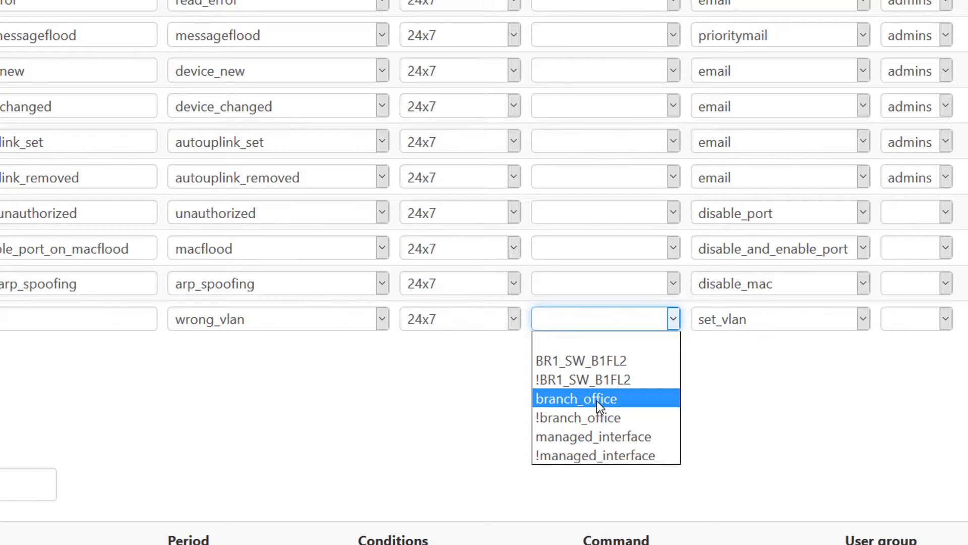
key(Escape)
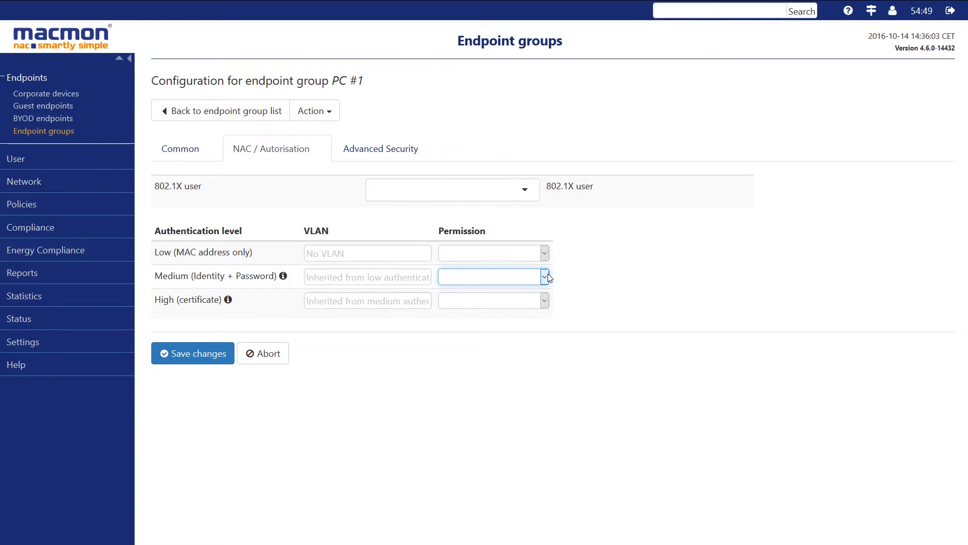
- Set the PC endpoint group's Medium (Identity + Password) authentication level to permission Accept and set VLAN with VLAN 4
click(549, 278)
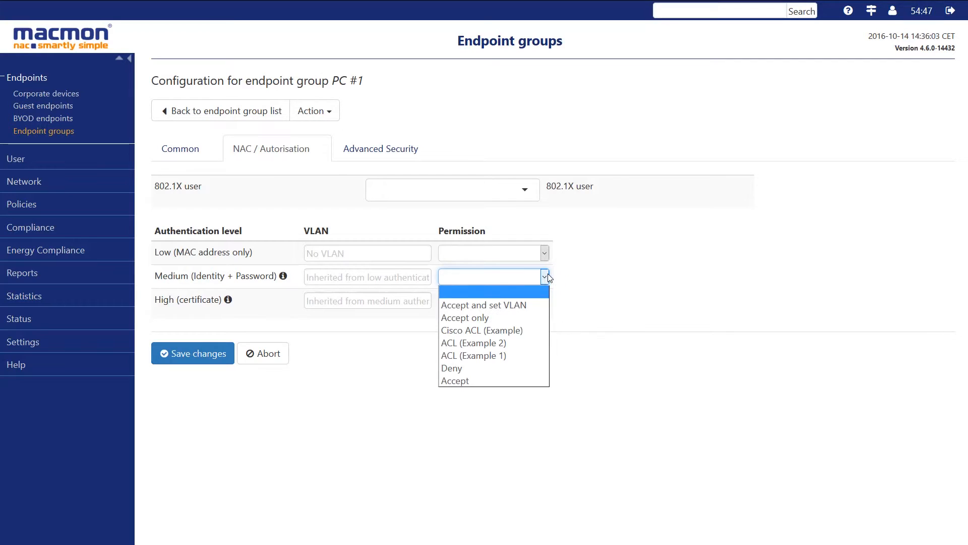
click(509, 304)
click(315, 279)
text(4)
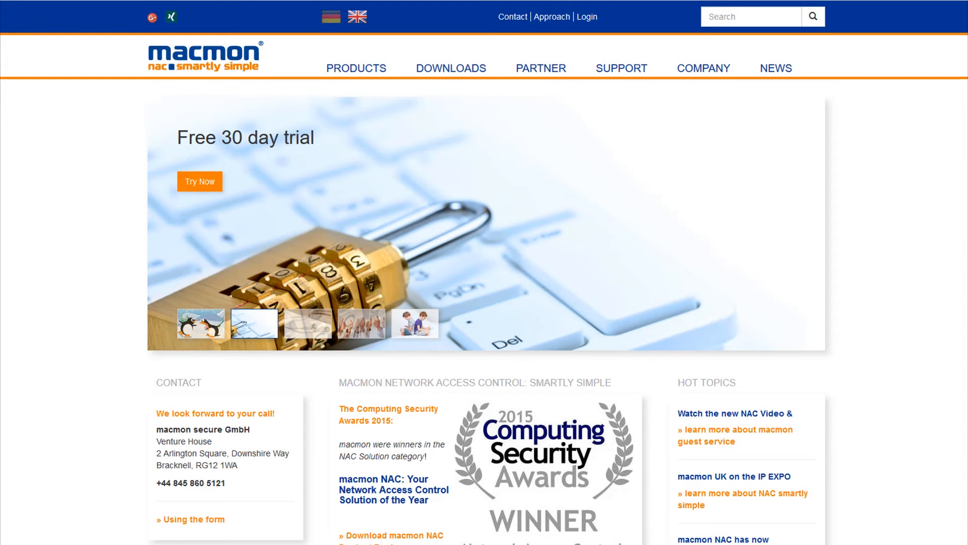
- Switch to the macmon website, open the Modules/Bundles product page and bring up the support offerings
mouse_move(352, 76)
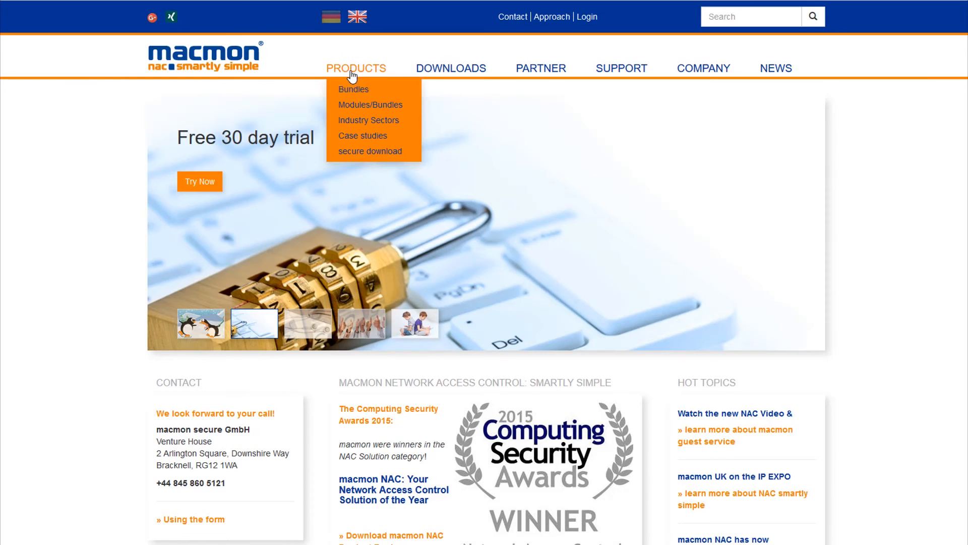
click(354, 104)
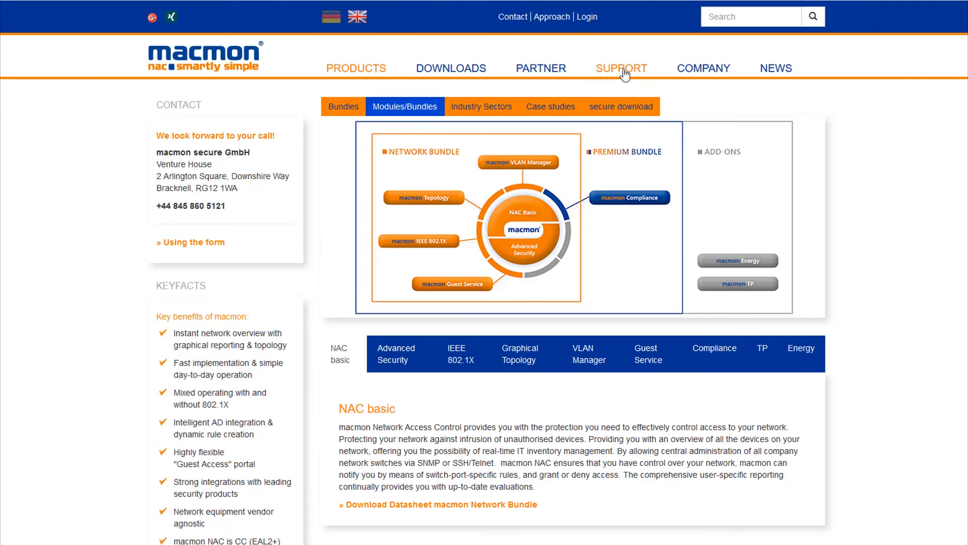
mouse_move(625, 80)
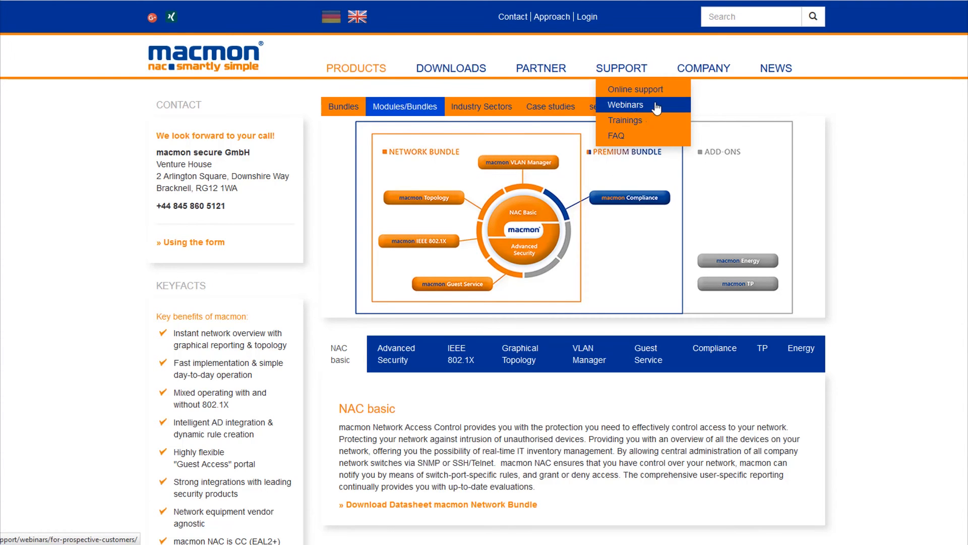